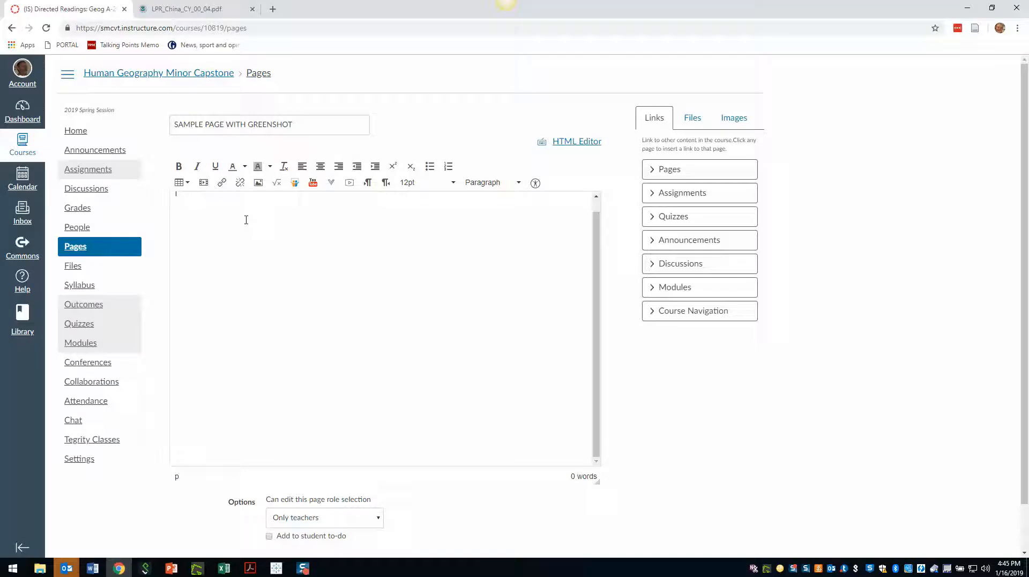
- Paste the copied annotated China immigration map into the body of the SAMPLE PAGE WITH GREENSHOT page and check how it fits
key("ctrl+v")
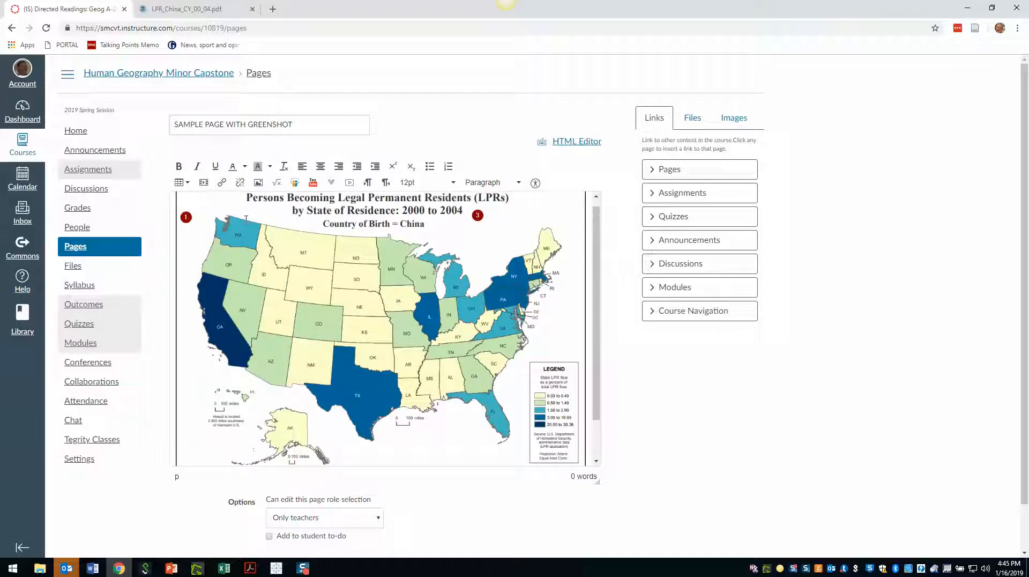
scroll(309, 294, "down", 1)
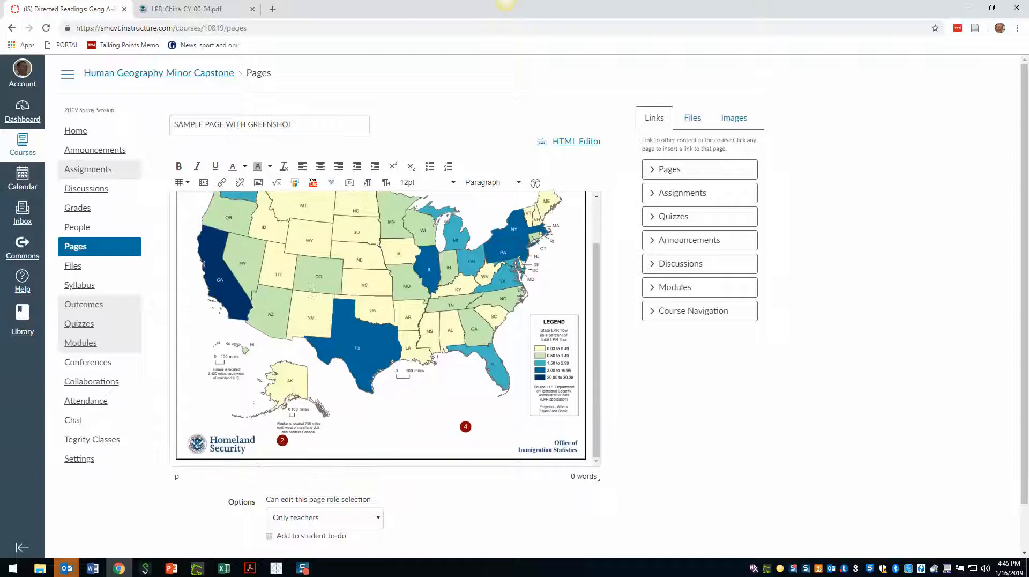
scroll(310, 293, "up", 1)
scroll(309, 294, "down", 1)
scroll(310, 294, "up", 1)
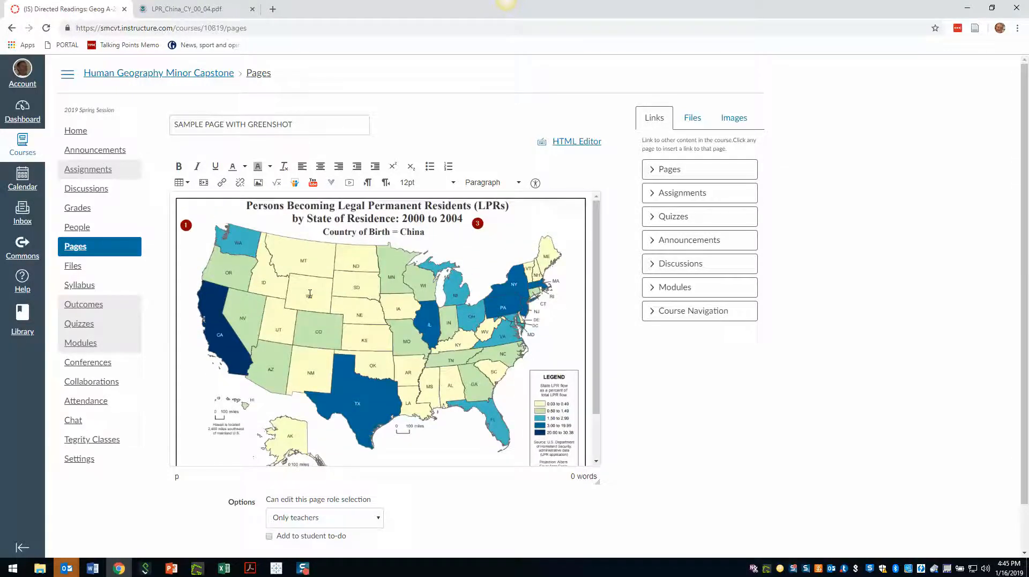
- Shrink the pasted map to about four-fifths of its size and centre it on the page
left_click(371, 292)
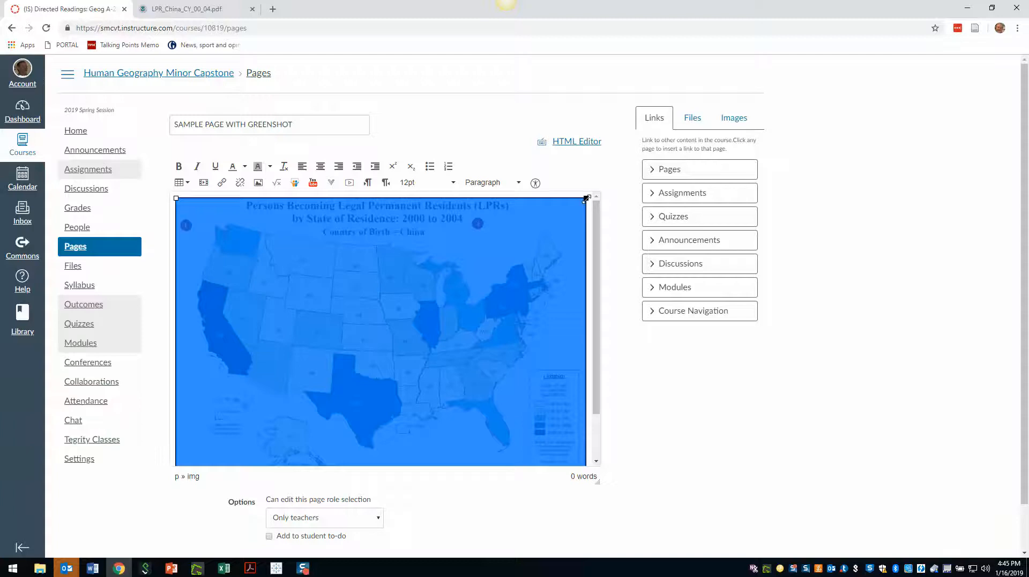
left_click_drag(586, 197, 506, 262)
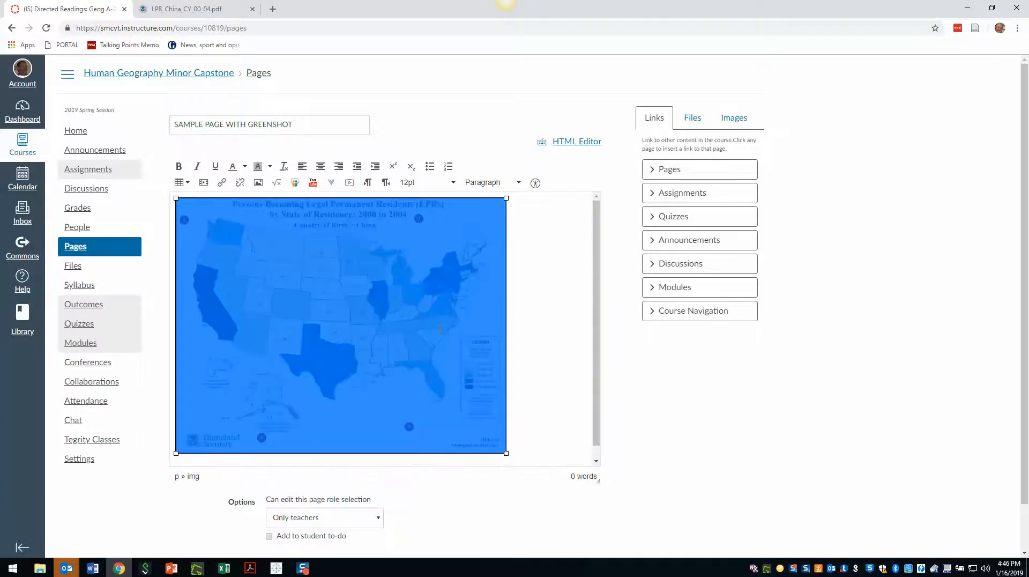
left_click(320, 166)
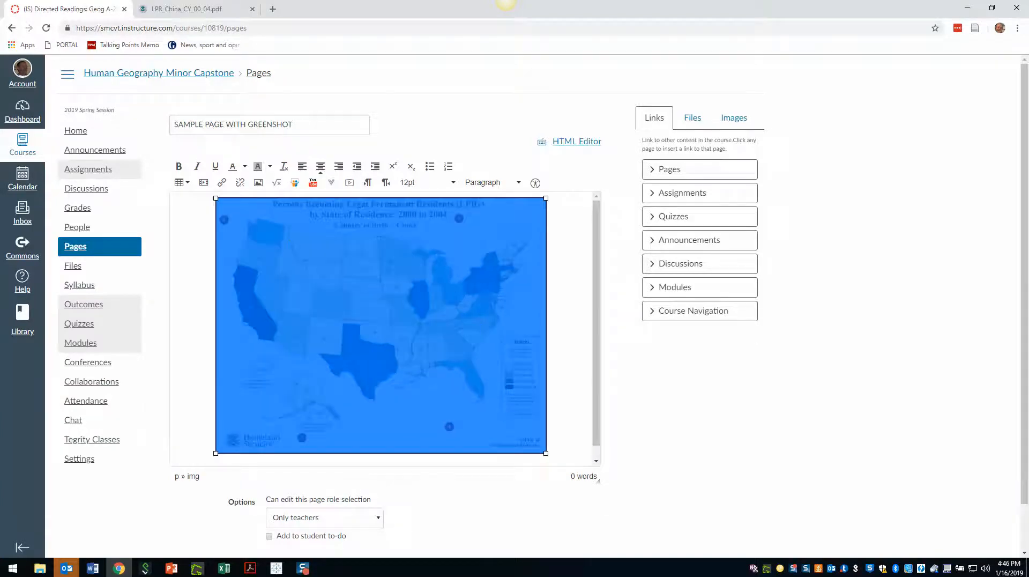
left_click(203, 315)
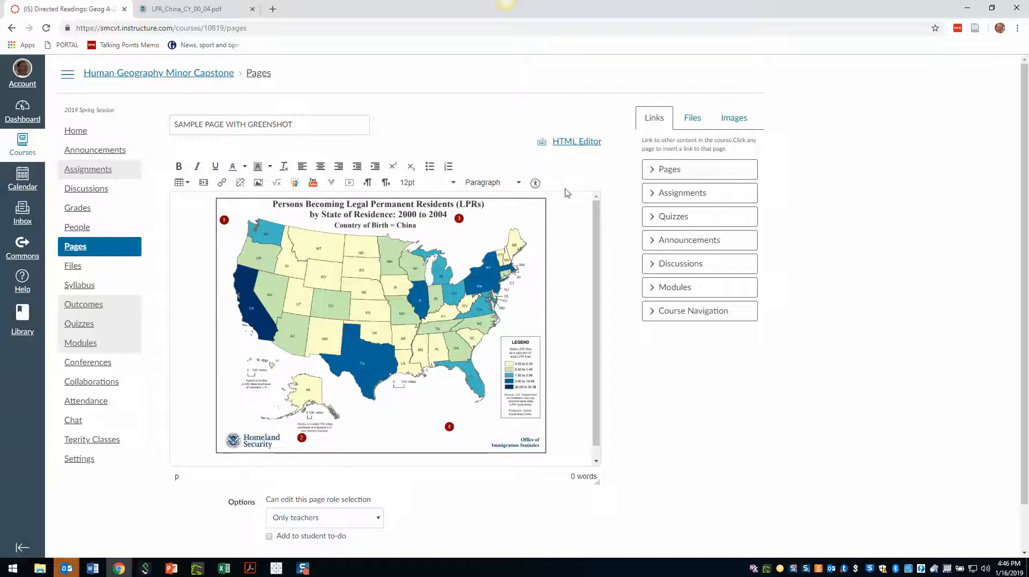
- Check the map's code in the page's HTML source, and view the image at its copied link in a new browser tab
left_click(567, 143)
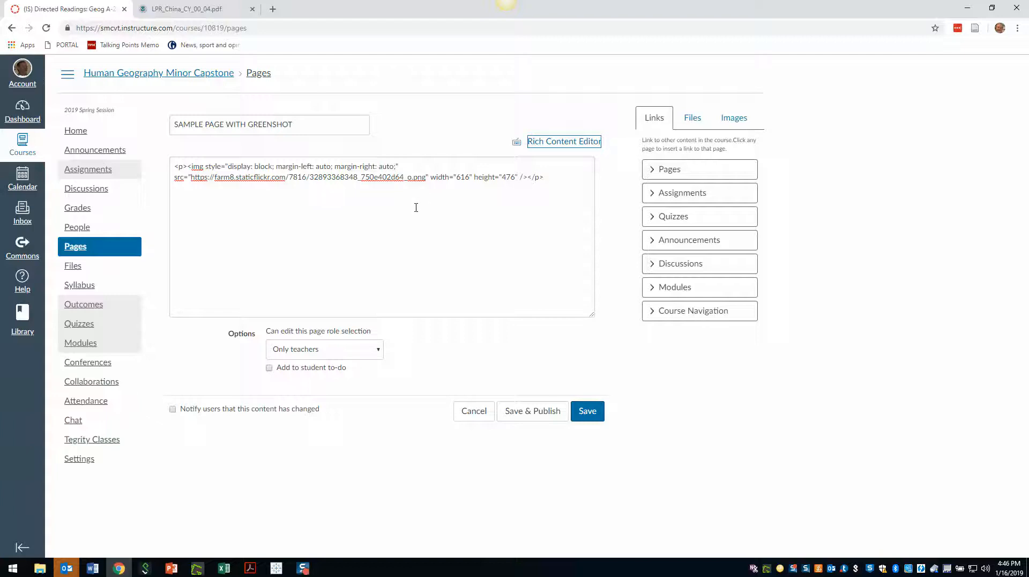
left_click(564, 142)
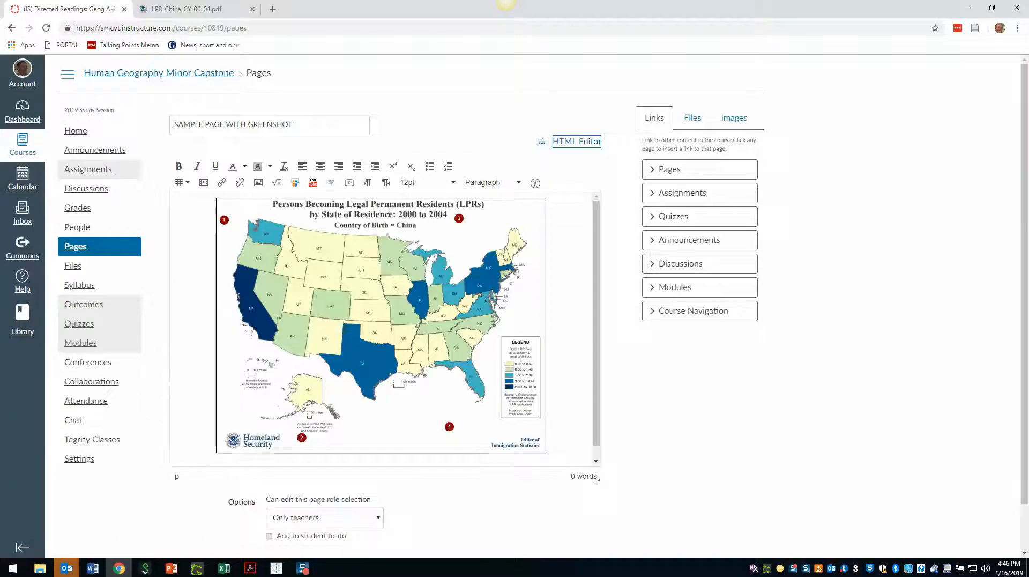
left_click(273, 10)
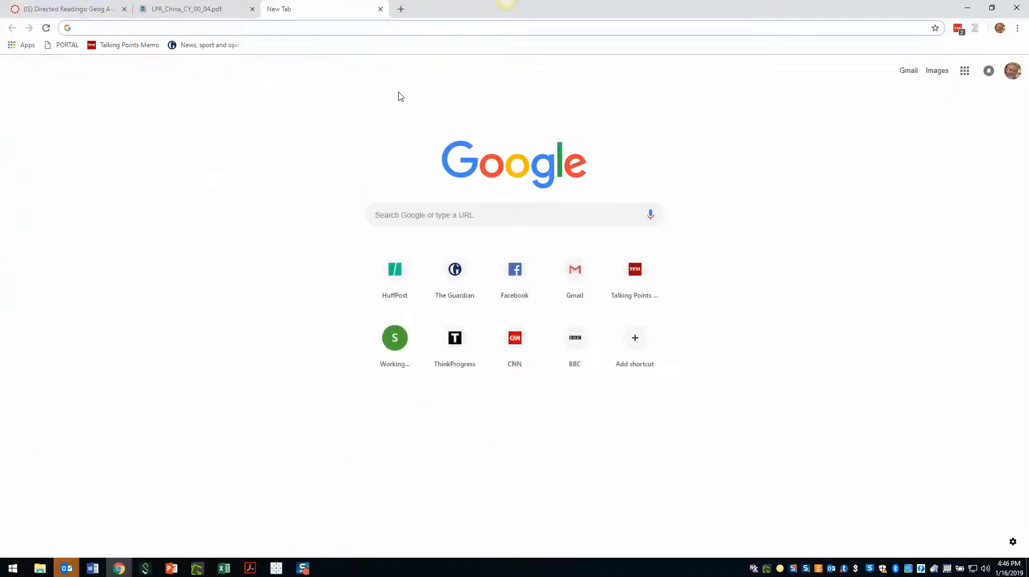
key("ctrl+v")
key("Return")
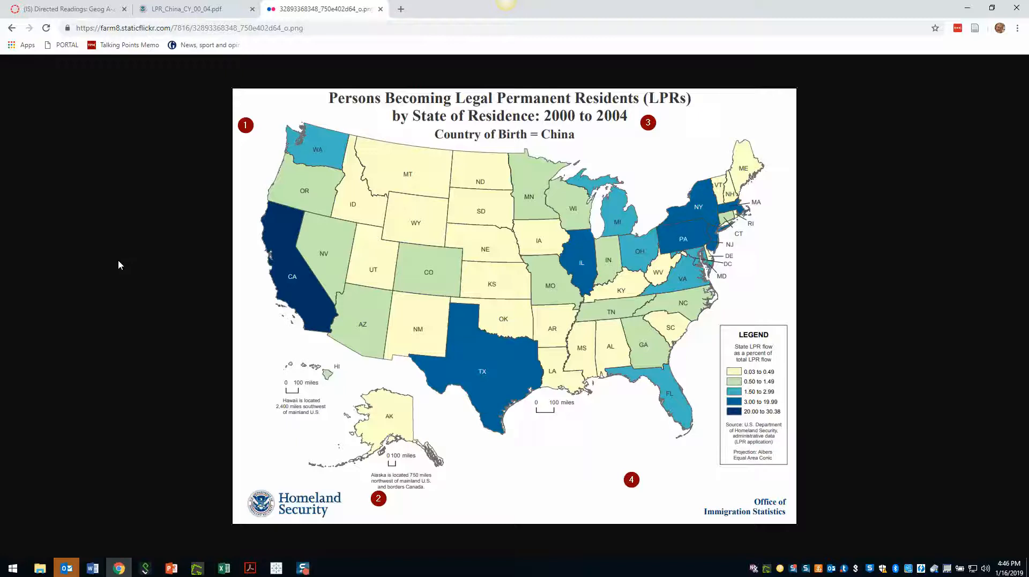
left_click(40, 9)
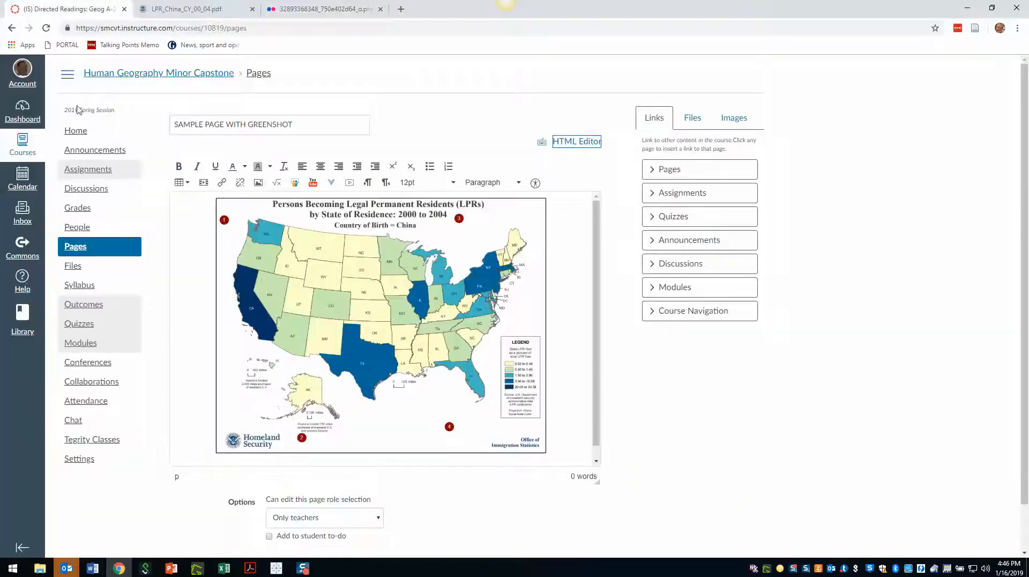
left_click(258, 183)
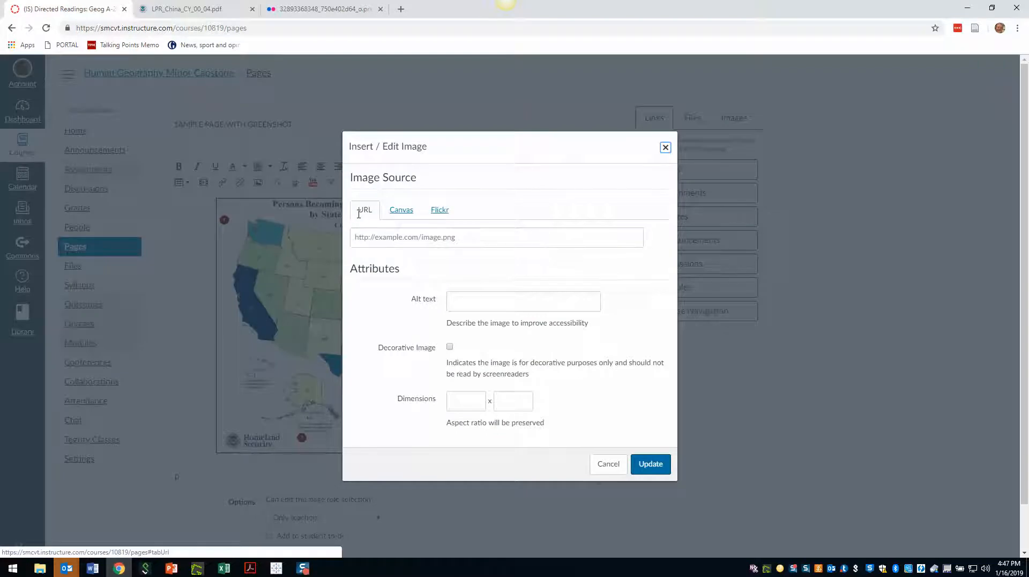
left_click(401, 210)
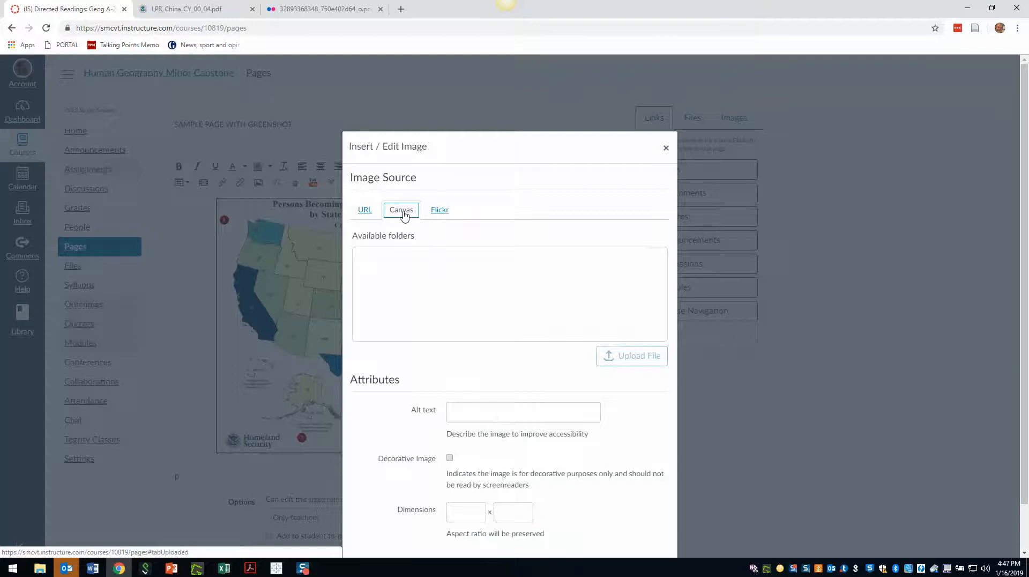
left_click(443, 210)
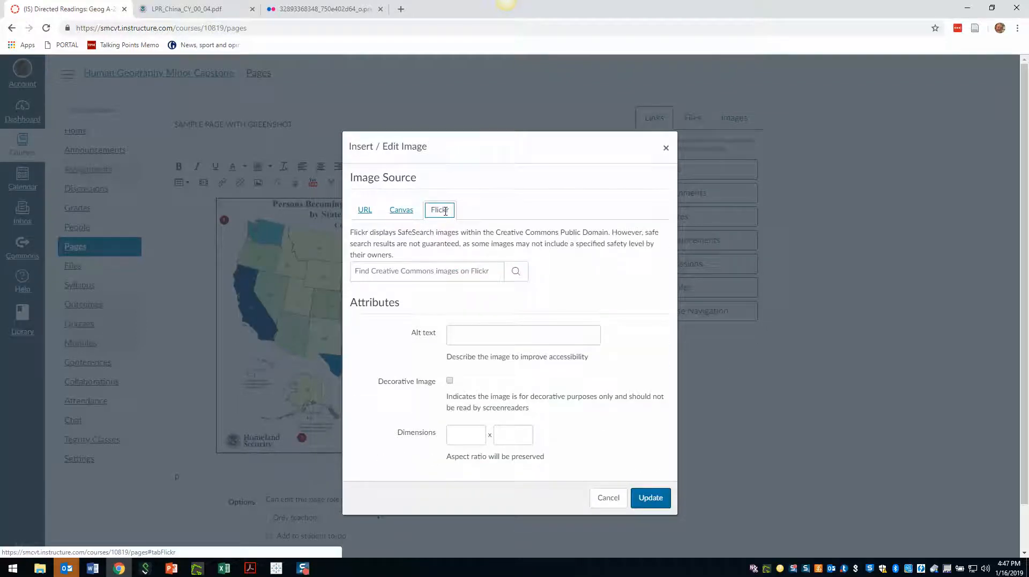
left_click(365, 211)
left_click(359, 237)
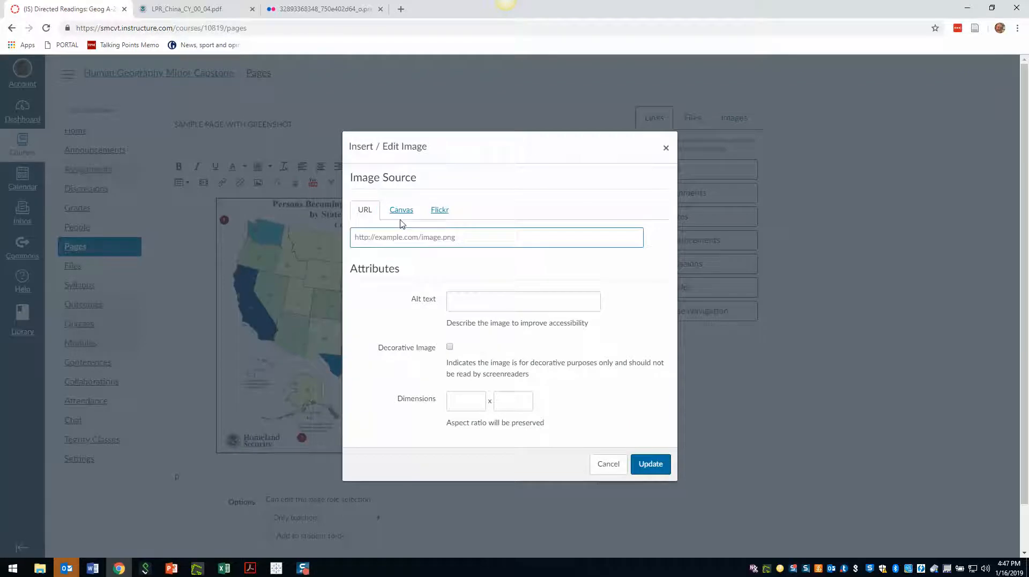
key("ctrl+v")
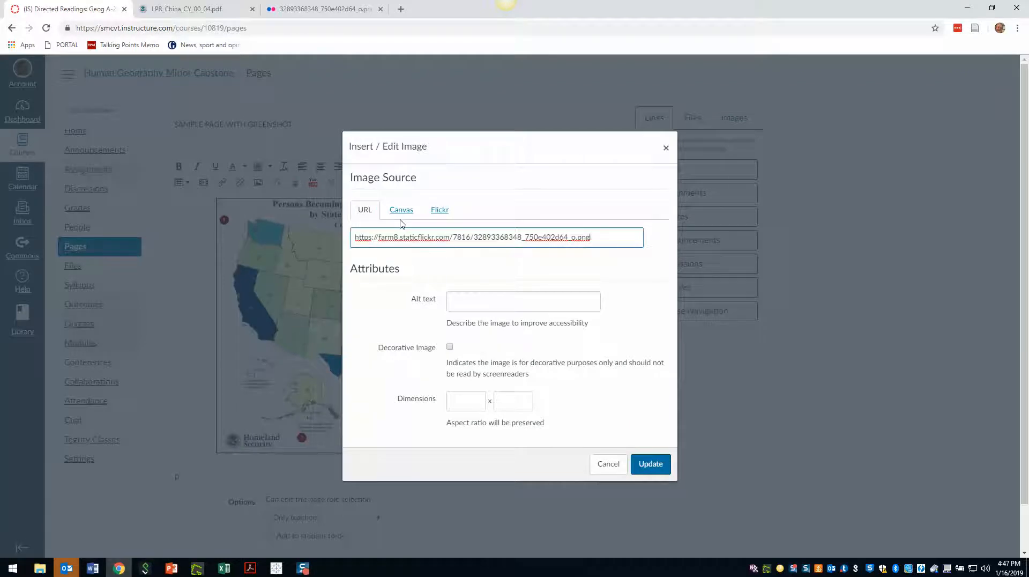
- Give the image the alt text "Map of Immigration from China (green cards)" and insert it into the page
left_click(505, 301)
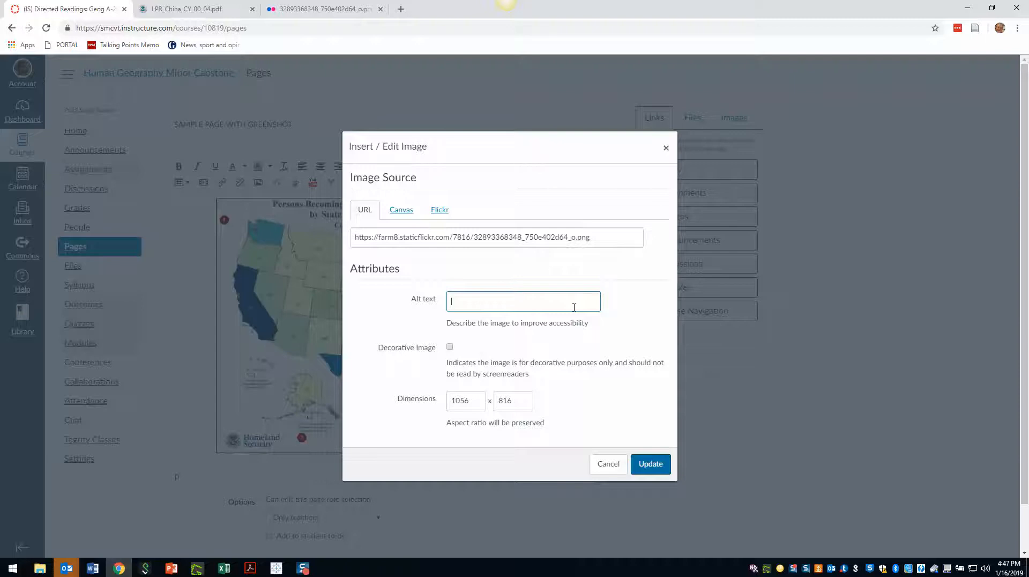
type("Map of Immigration from Chaina")
key("BackSpace")
key("BackSpace")
type("ina (green cards)")
left_click(649, 463)
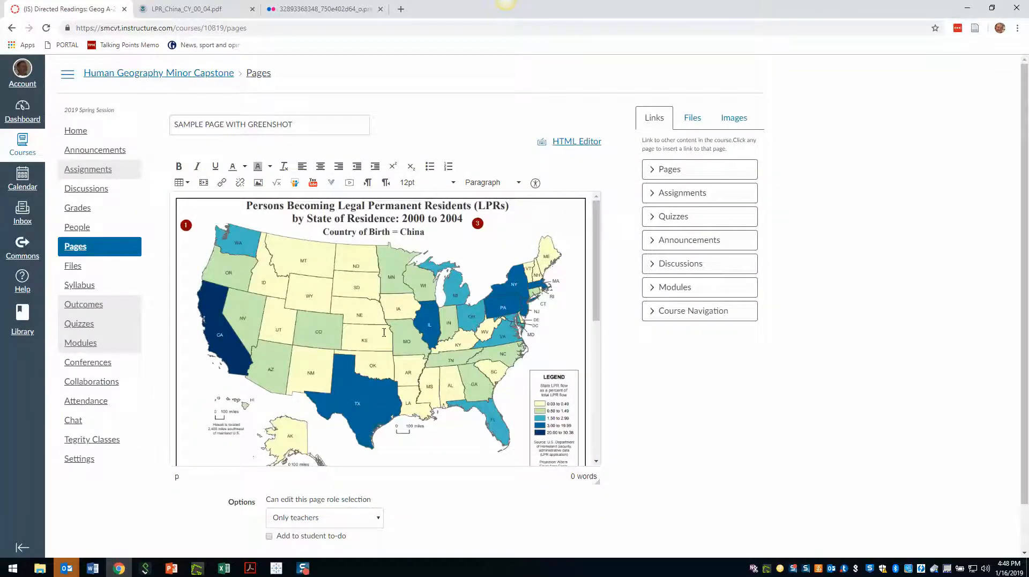
- Review both copies of the map in the page body and save the page
scroll(386, 319, "down", 2)
scroll(386, 319, "down", 3)
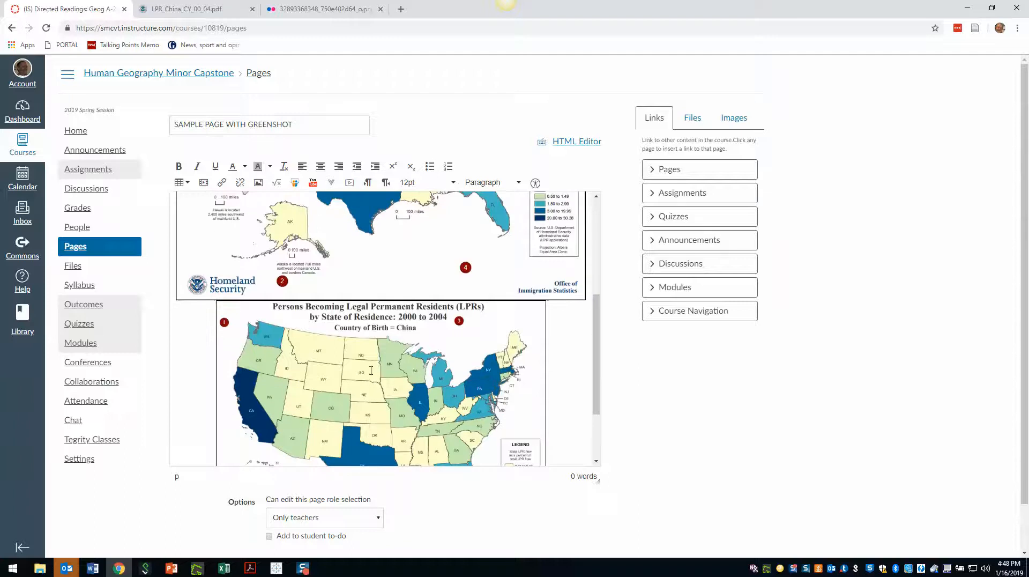
scroll(372, 354, "down", 2)
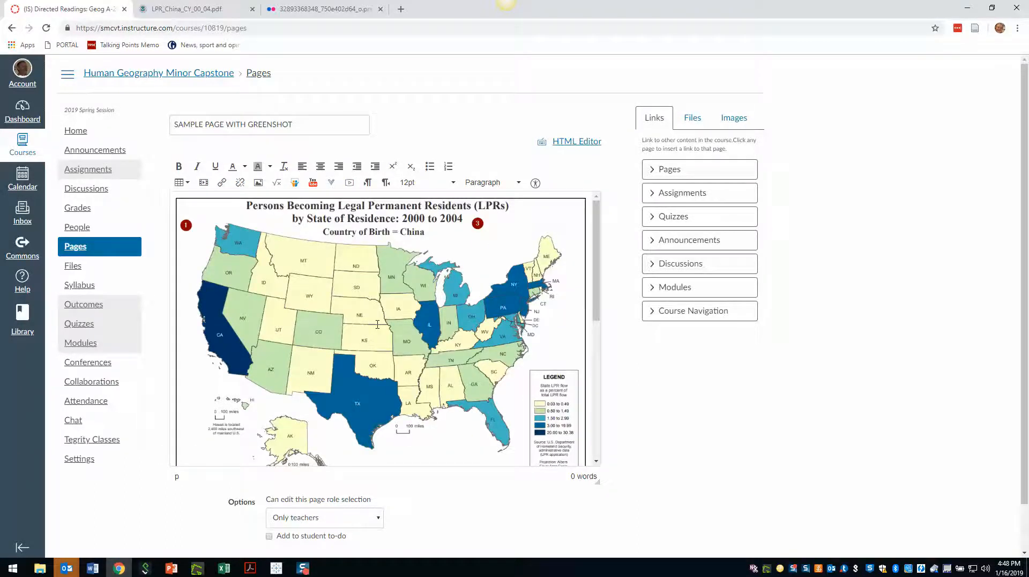
scroll(378, 324, "down", 4)
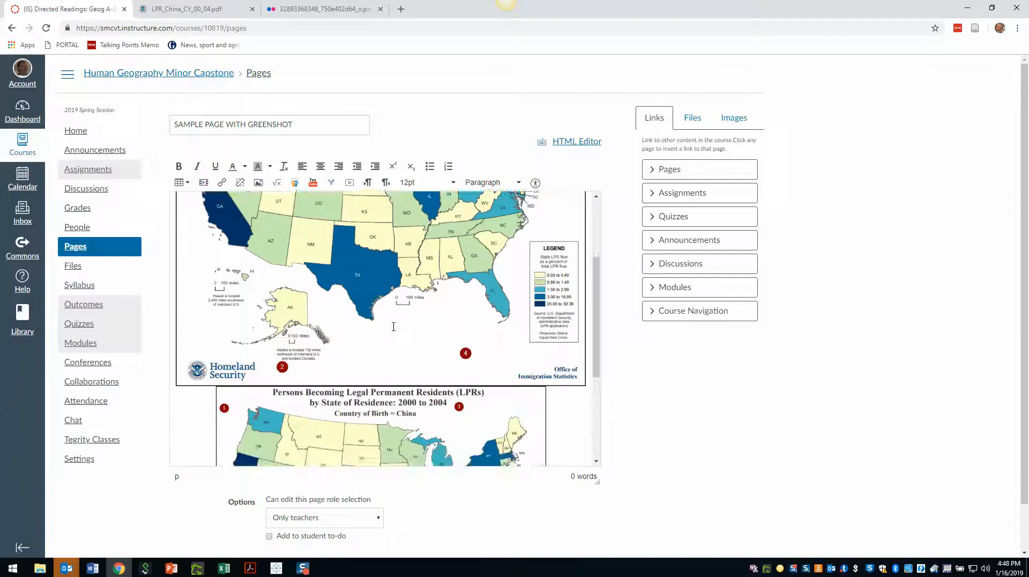
scroll(1025, 216, "down", 2)
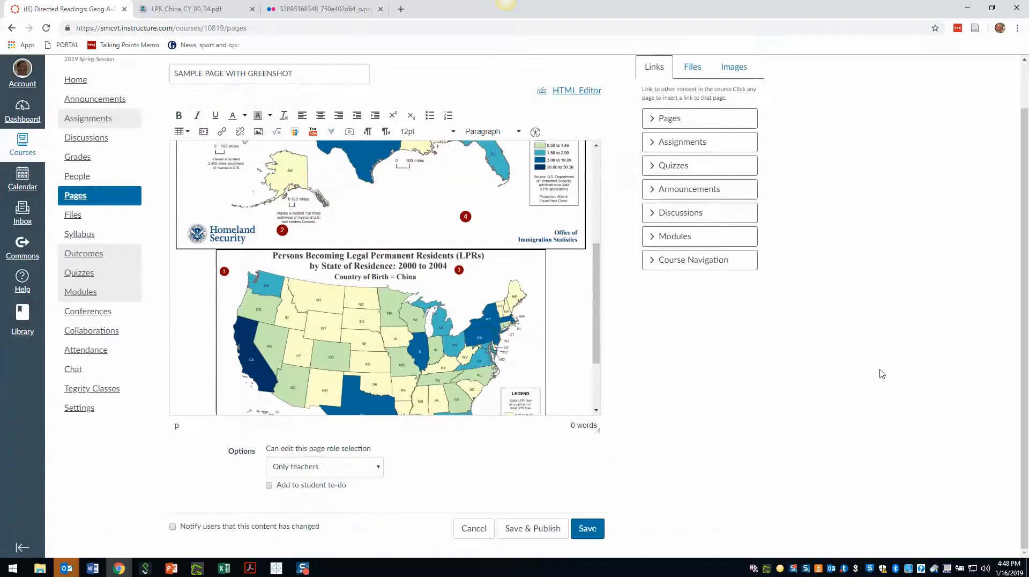
left_click(588, 529)
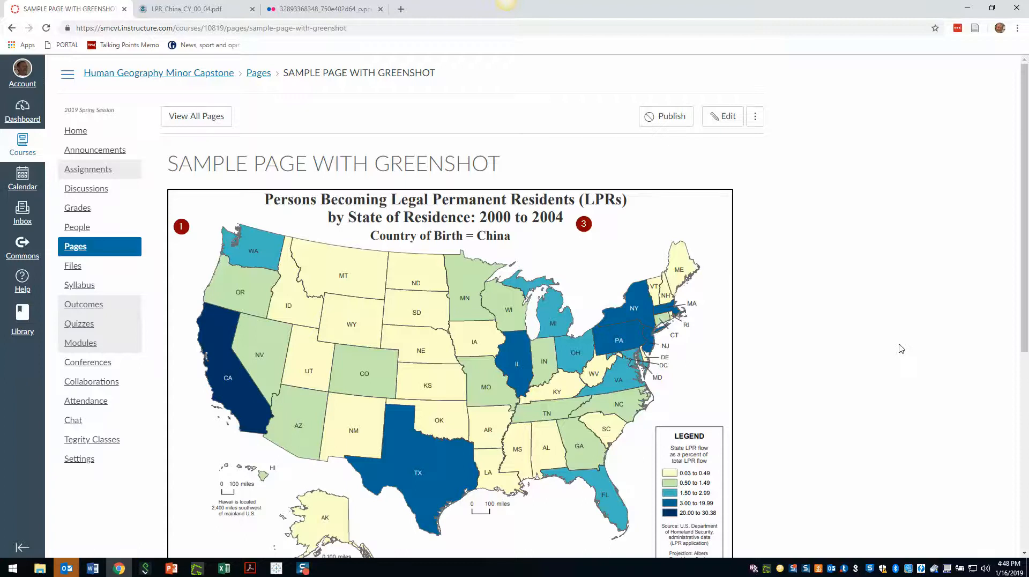
left_click_drag(1024, 158, 1021, 134)
- Capture the whole map in LPR_China_CY_00_04.pdf as a region screenshot with Greenshot
key("ctrl+Tab")
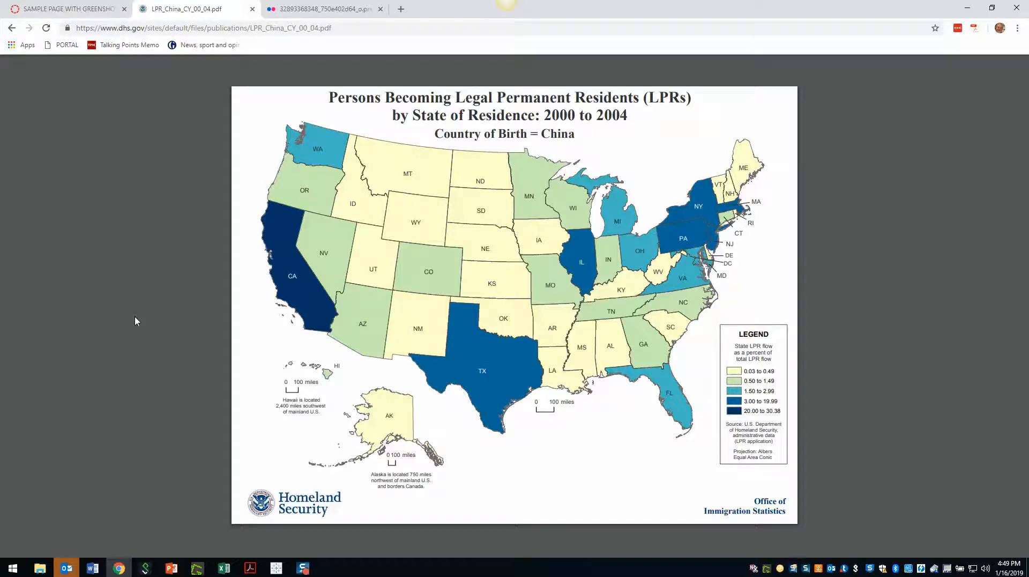
key("Print")
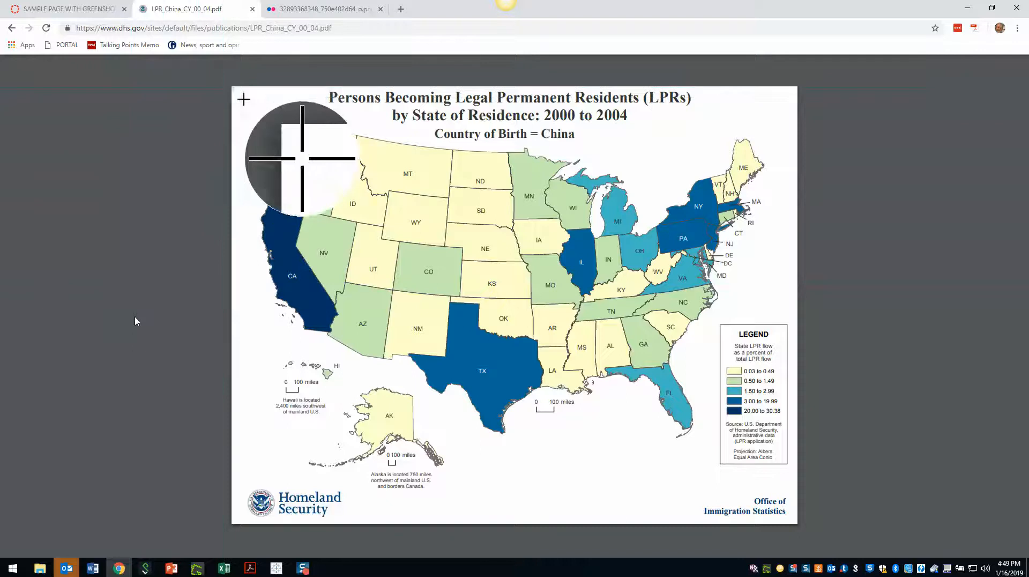
left_click_drag(231, 86, 799, 523)
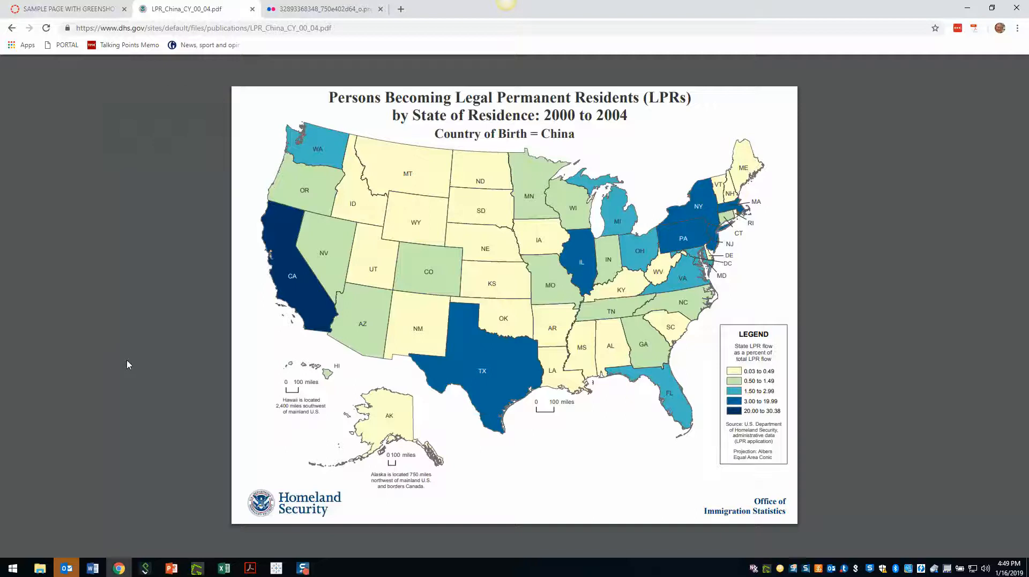
- Paste the newly captured map into the empty body of the Canvas sample page and save the page
left_click(41, 9)
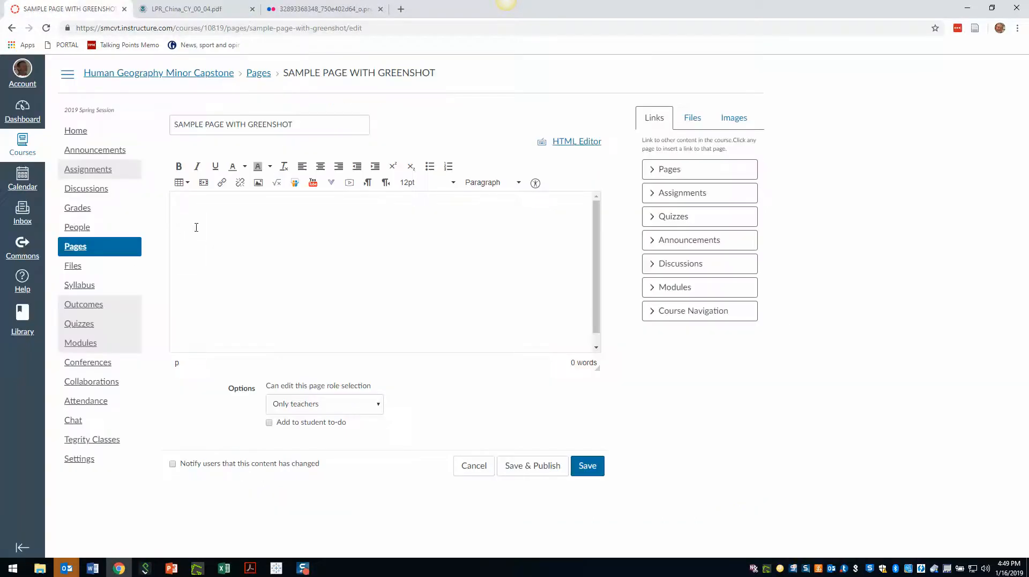
key("ctrl+v")
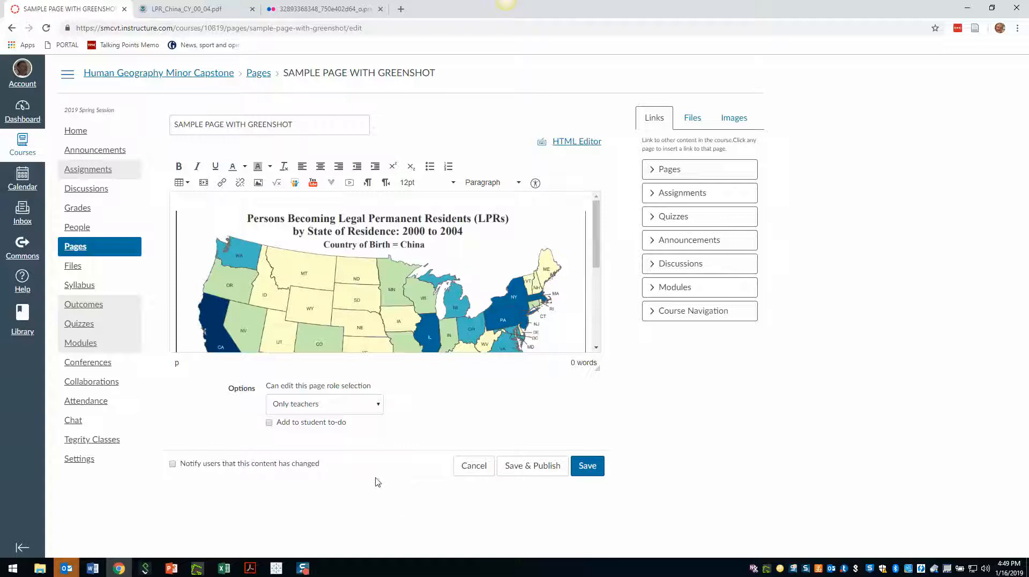
left_click(590, 466)
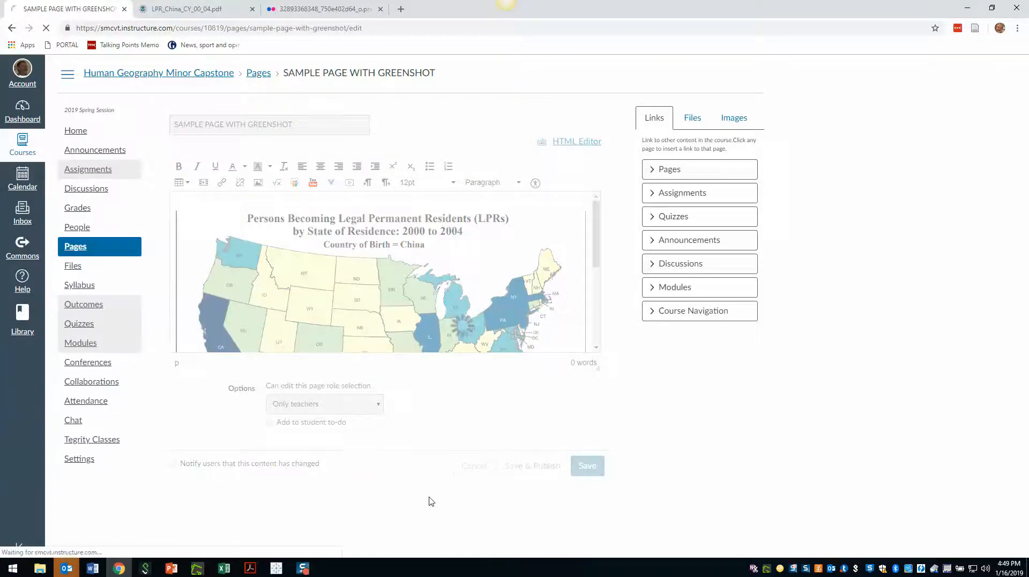